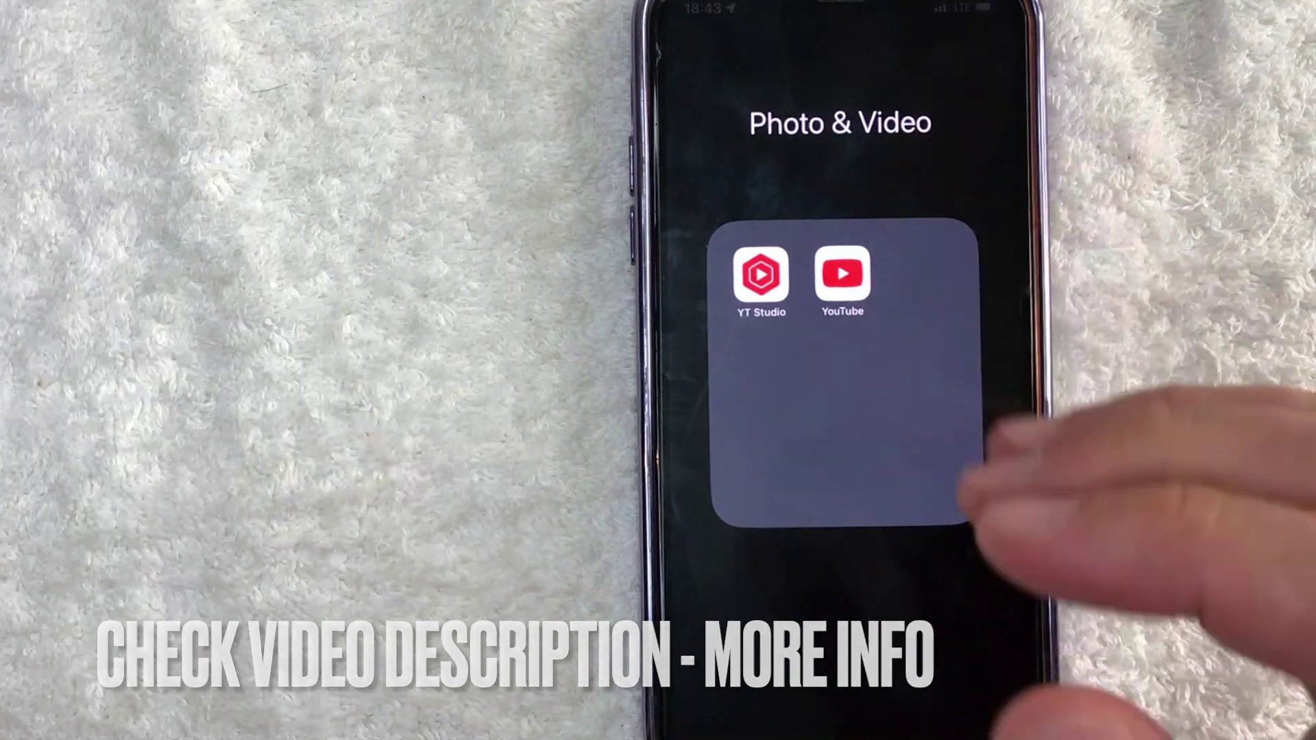
# Launch YT Studio from the Photo & Video folder on the home screen.
pyautogui.click(761, 276)
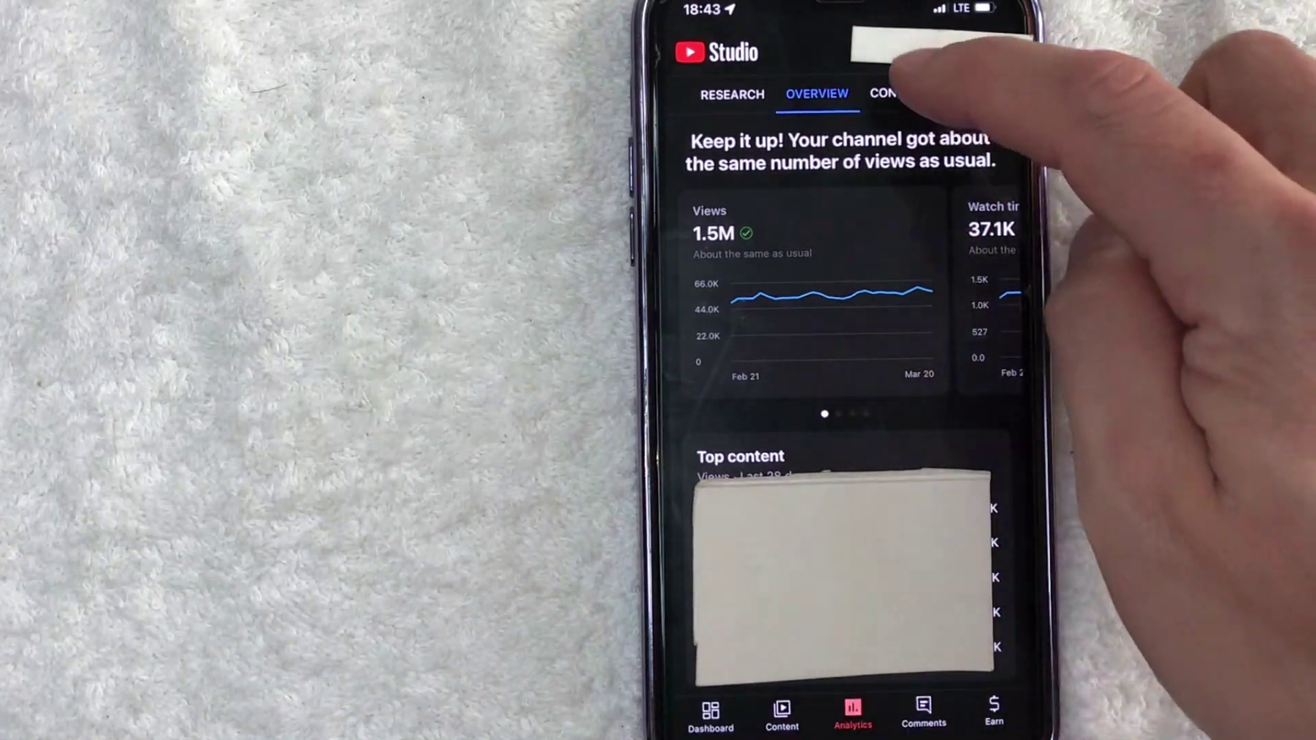
# Search for the video, swipe to its $441.97 estimated revenue card, and open revenue analytics.
pyautogui.click(906, 54)
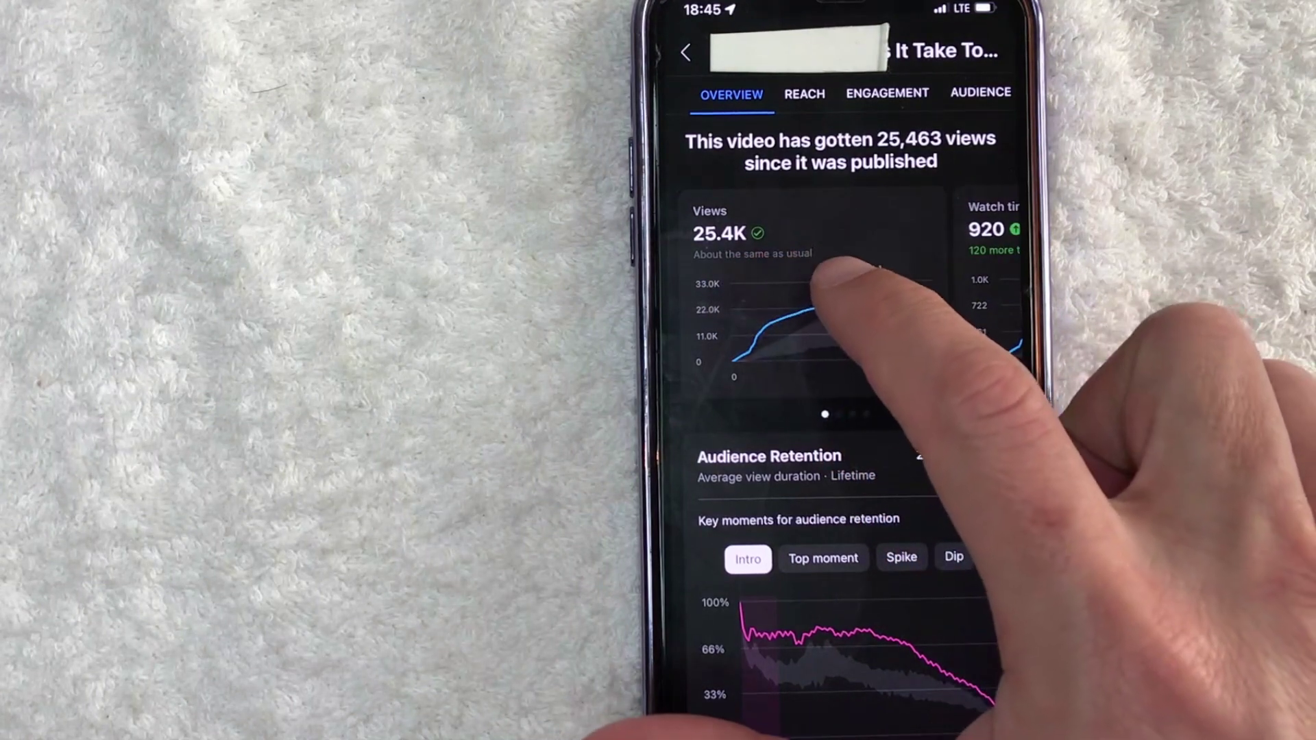
pyautogui.moveTo(987, 340); pyautogui.dragTo(720, 340)
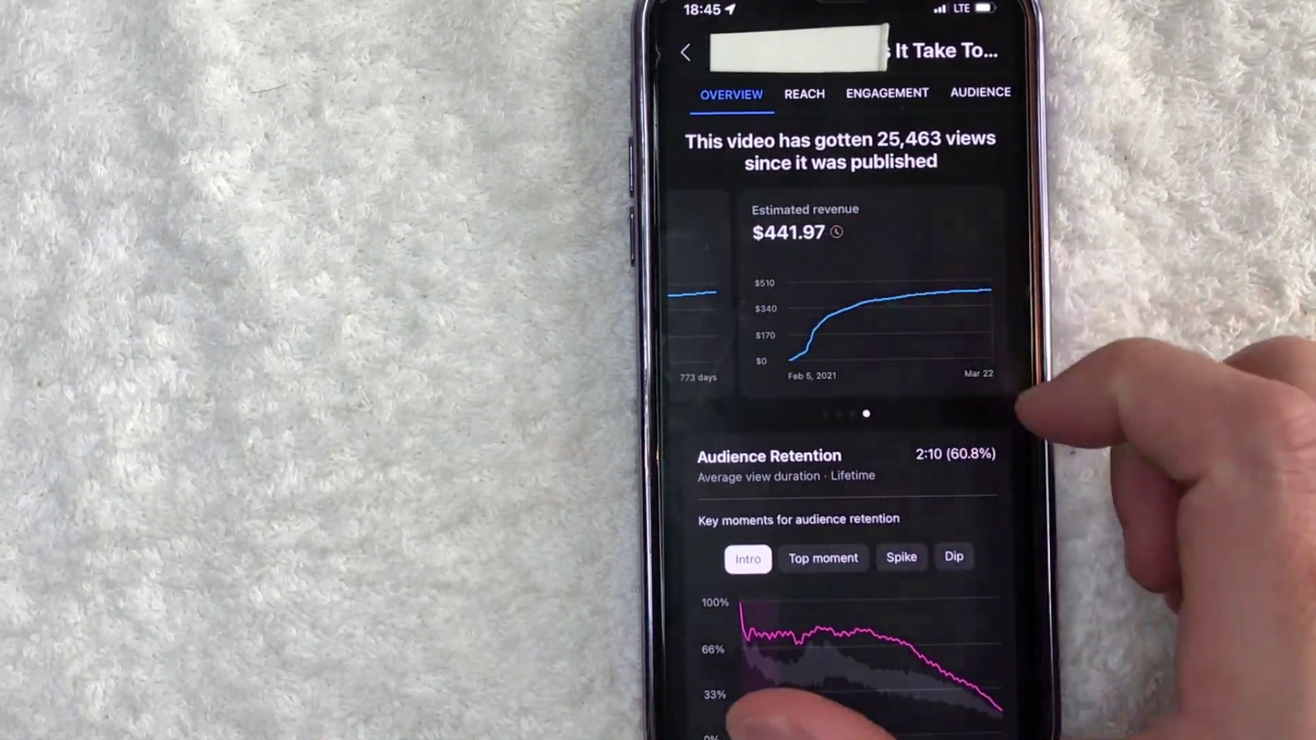
pyautogui.moveTo(957, 93); pyautogui.dragTo(843, 92)
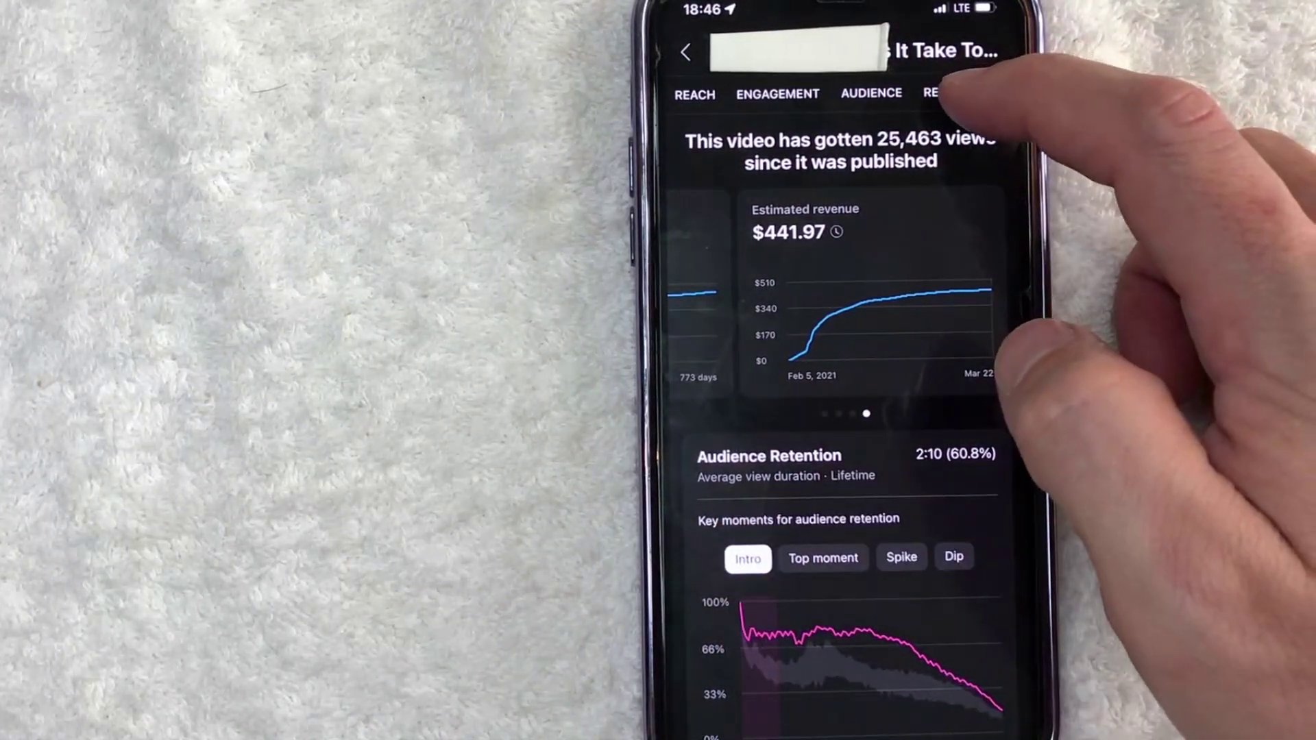
pyautogui.click(952, 93)
pyautogui.moveTo(956, 576); pyautogui.dragTo(956, 474)
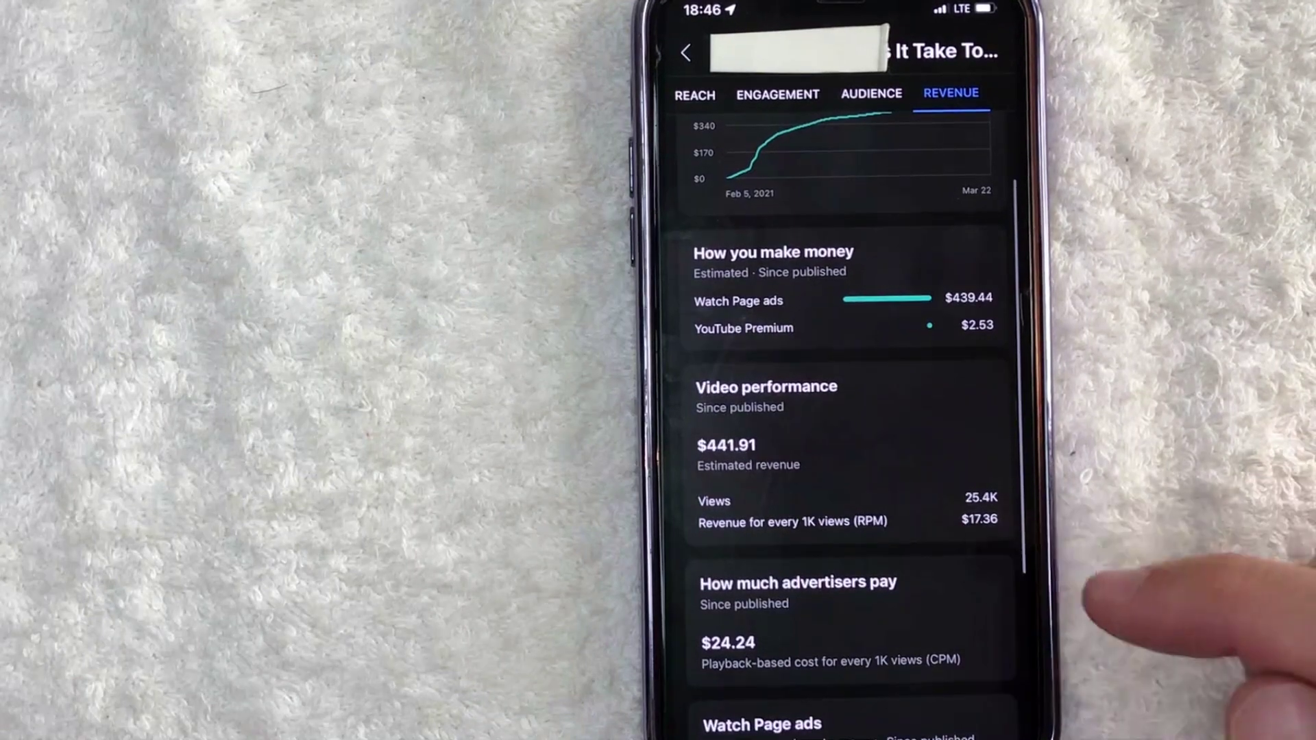